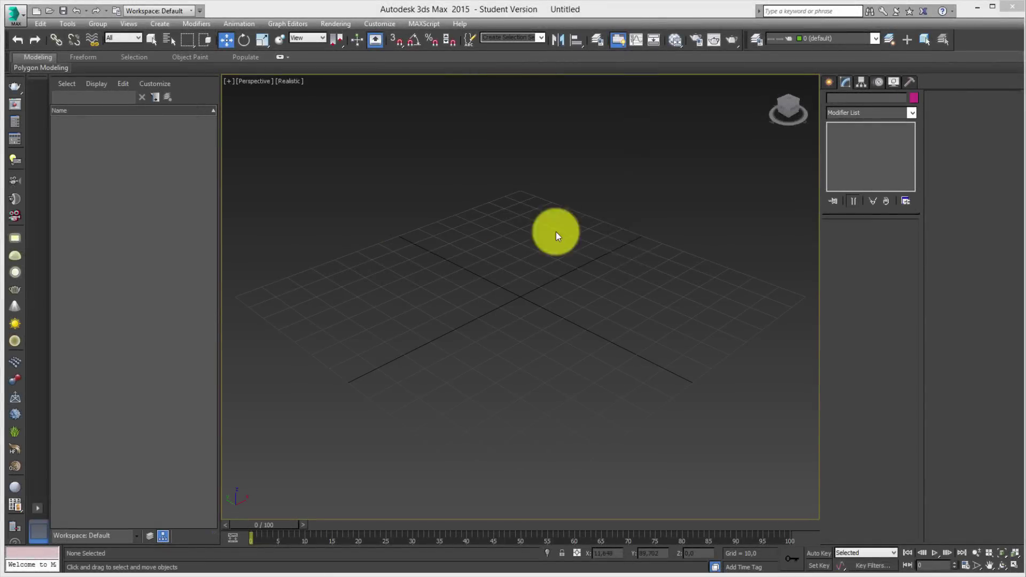
# Step: Draw an open four-point Line spline, Line001, across the Perspective grid
pyautogui.click(628, 242)
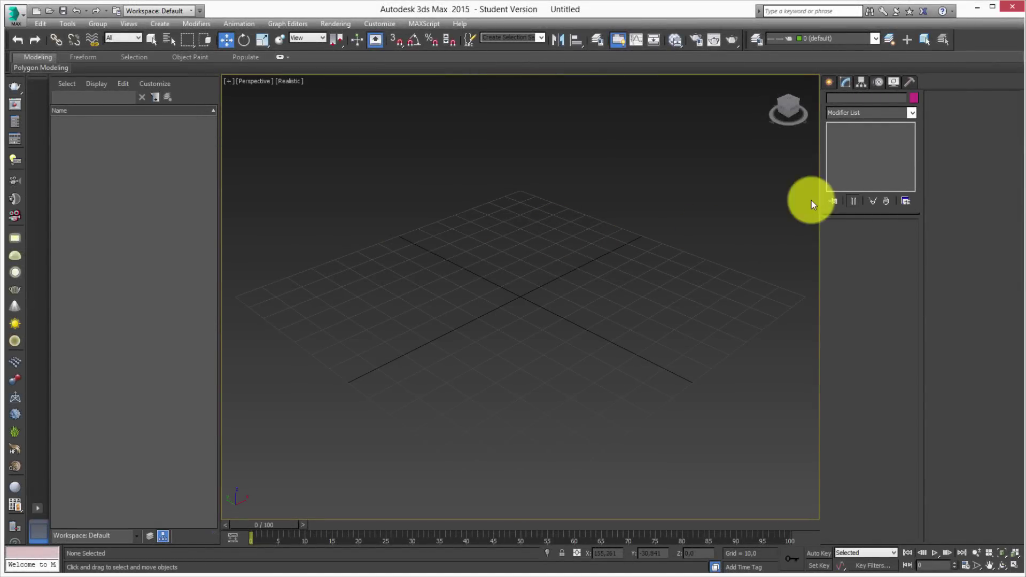
pyautogui.click(830, 82)
pyautogui.click(846, 100)
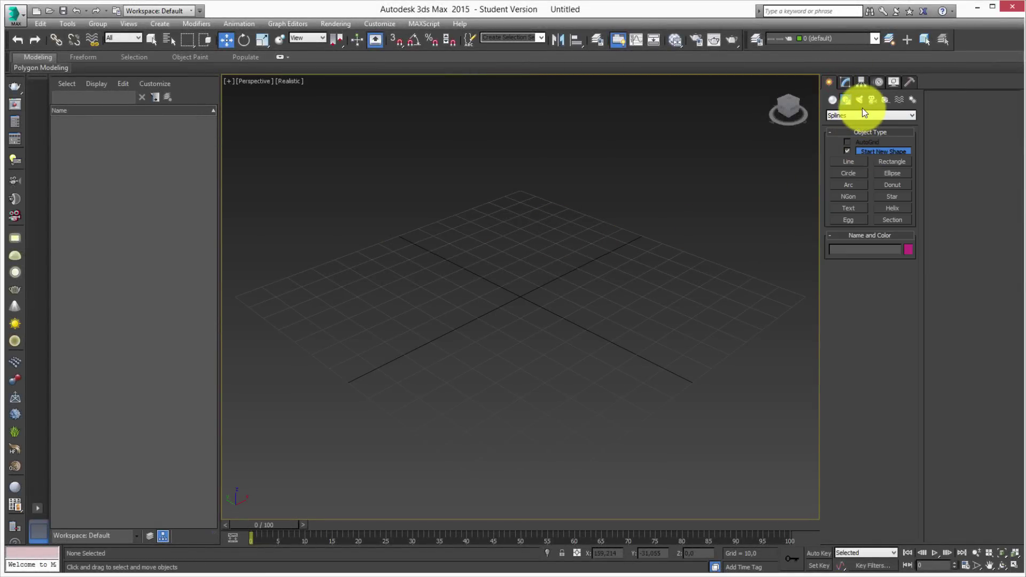
pyautogui.click(848, 162)
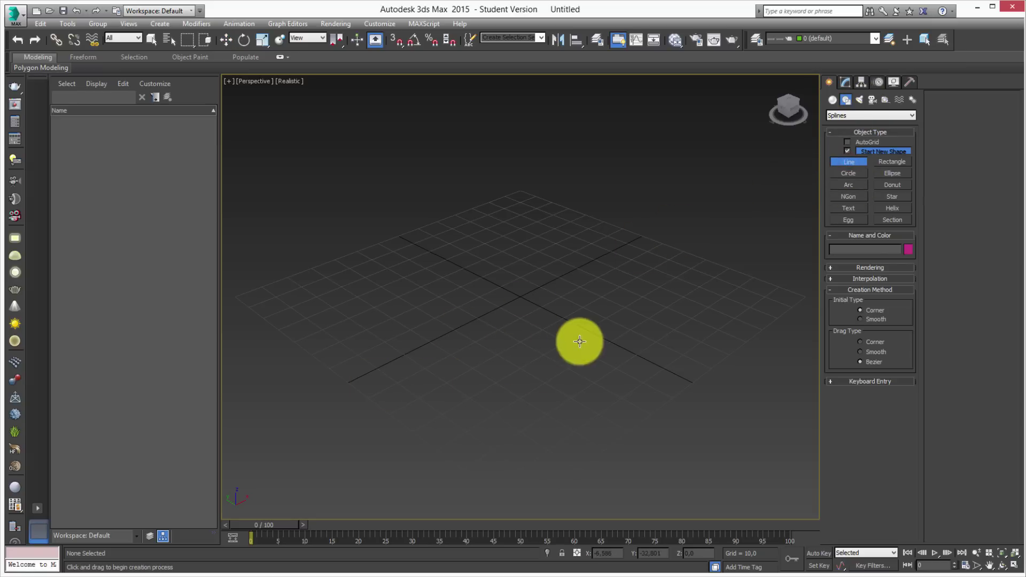
pyautogui.click(496, 381)
pyautogui.click(357, 289)
pyautogui.click(559, 185)
pyautogui.click(711, 244)
pyautogui.rightClick(704, 271)
# Step: Edit Line001 in the Modify panel at Spline sub-object level, scrolled to the Geometry rollout
pyautogui.rightClick(583, 264)
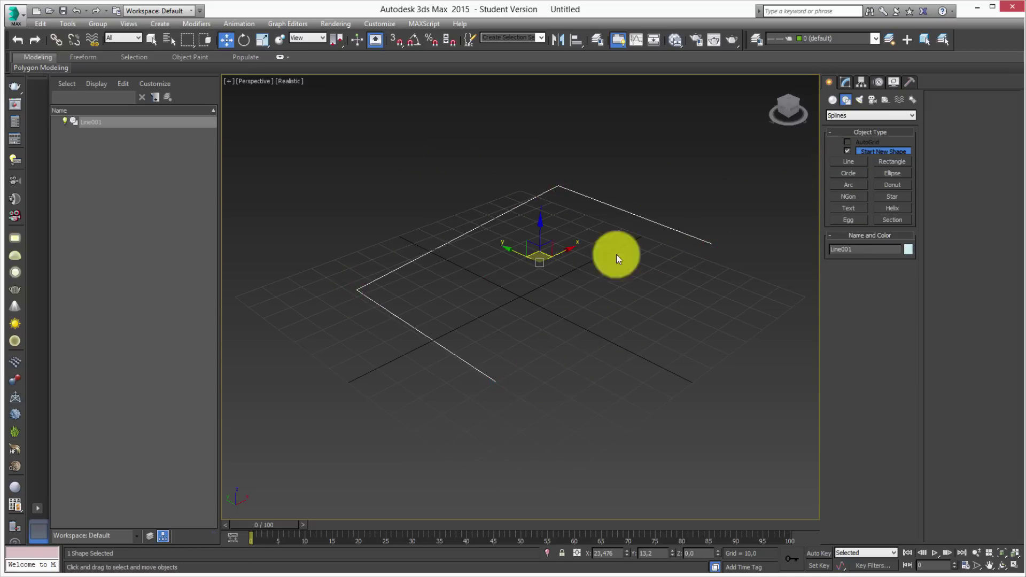
pyautogui.click(844, 82)
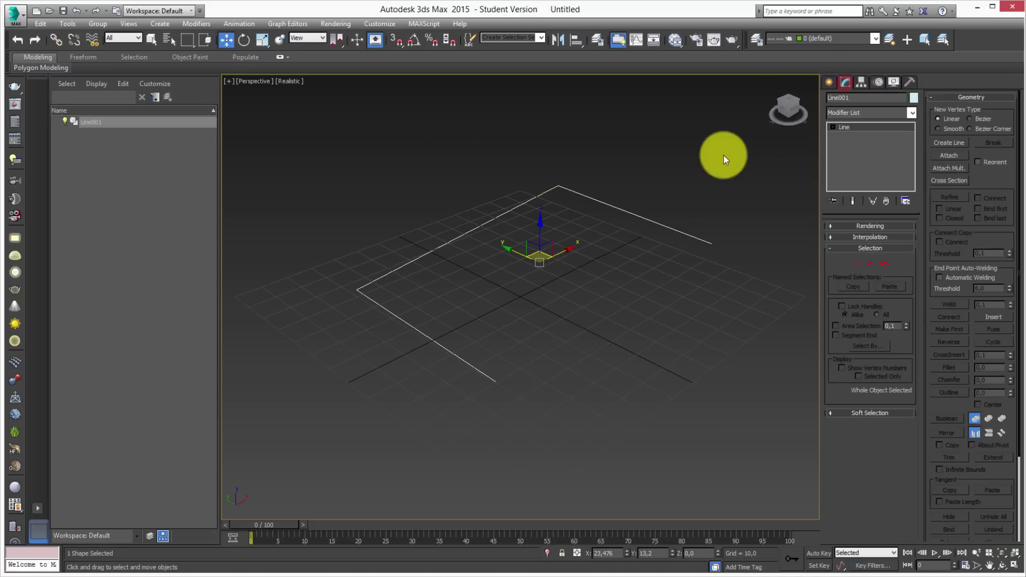
pyautogui.click(886, 264)
pyautogui.moveTo(946, 409); pyautogui.dragTo(952, 314)
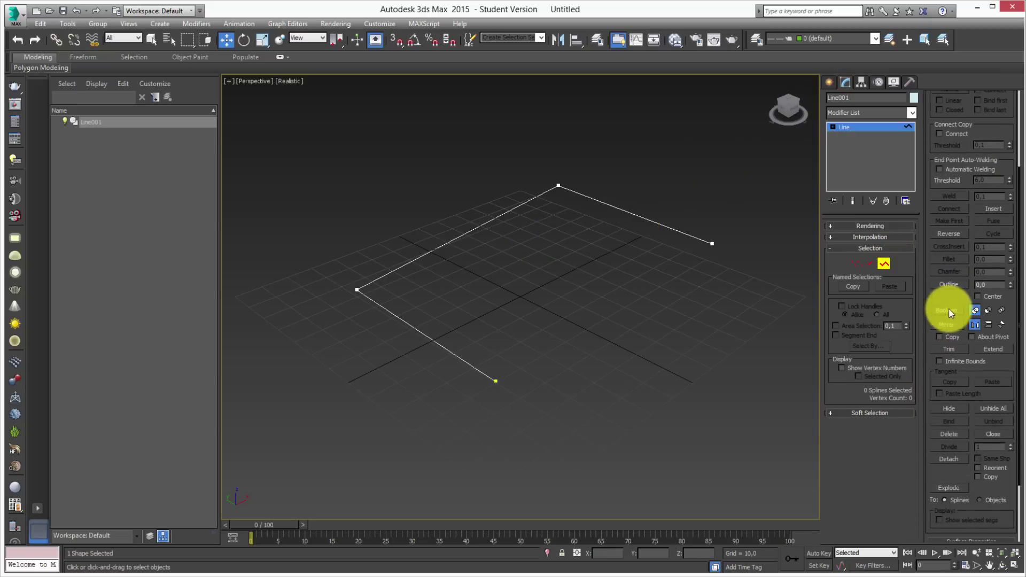
pyautogui.scroll(-1, 1012, 332)
pyautogui.scroll(-2, 1010, 332)
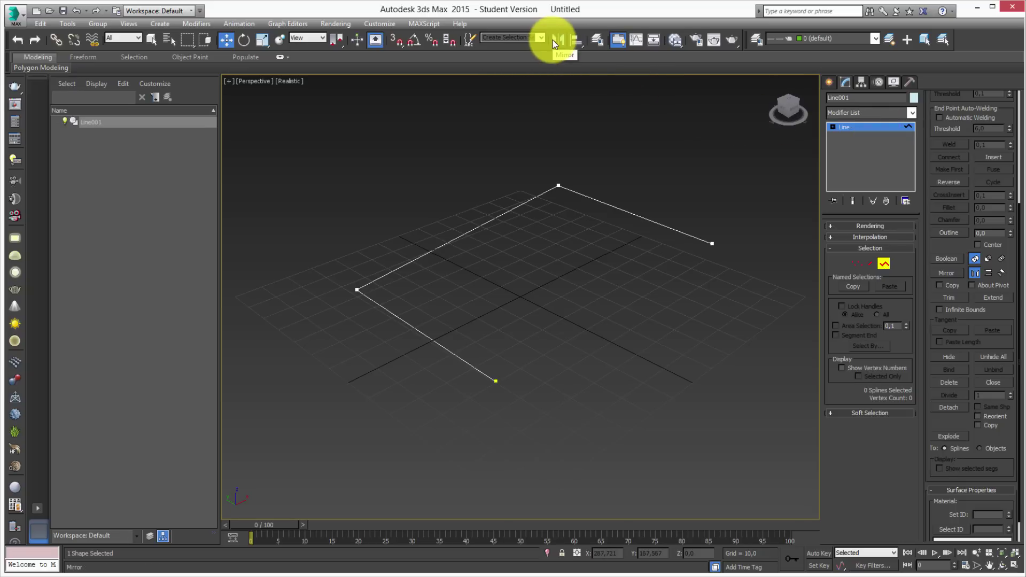
pyautogui.rightClick(671, 194)
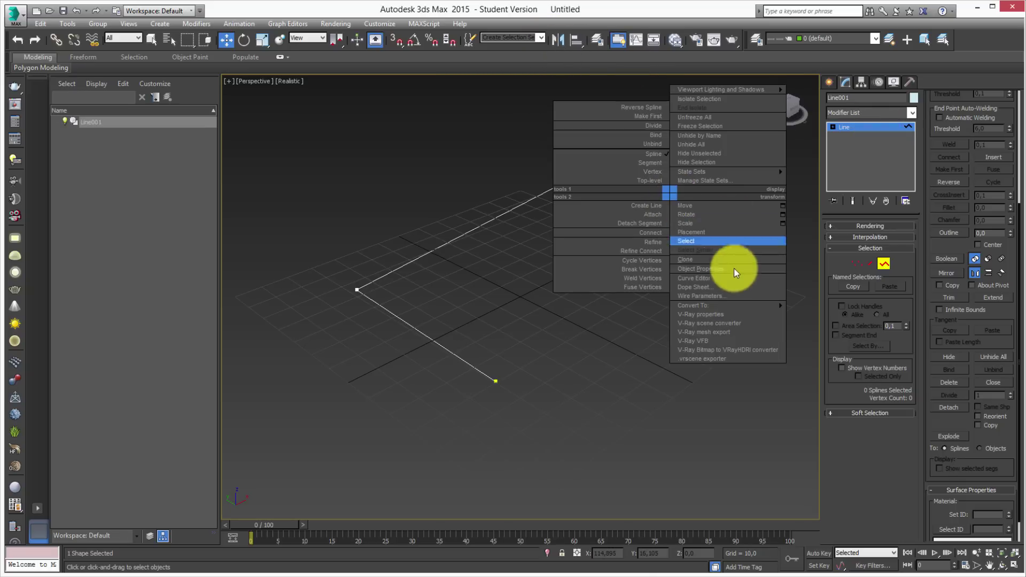
pyautogui.click(703, 143)
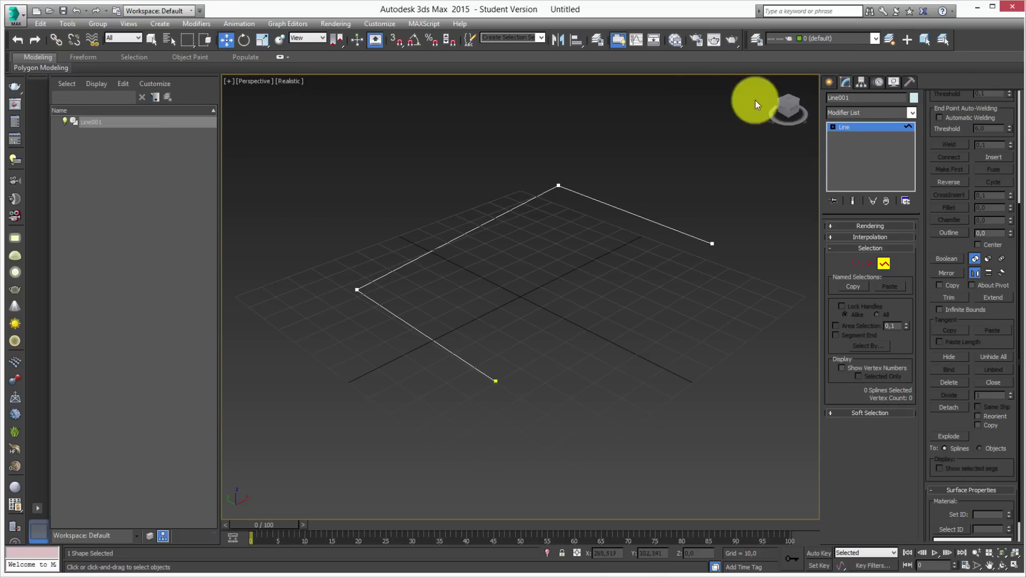
# Step: Draw a circle spline on the grid to the right of the polyline
pyautogui.click(840, 129)
pyautogui.click(829, 82)
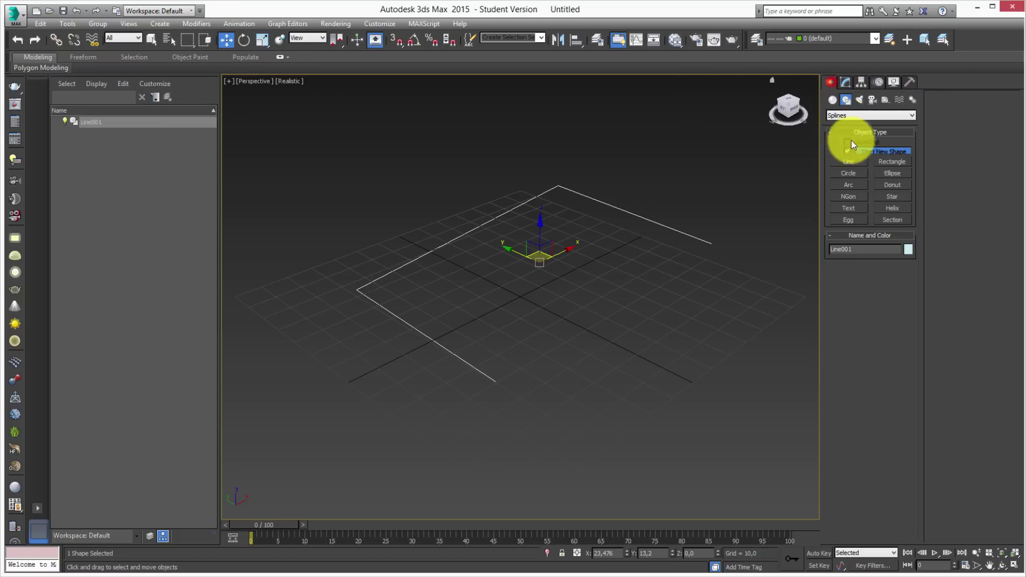
pyautogui.click(849, 173)
pyautogui.moveTo(623, 323); pyautogui.dragTo(700, 351)
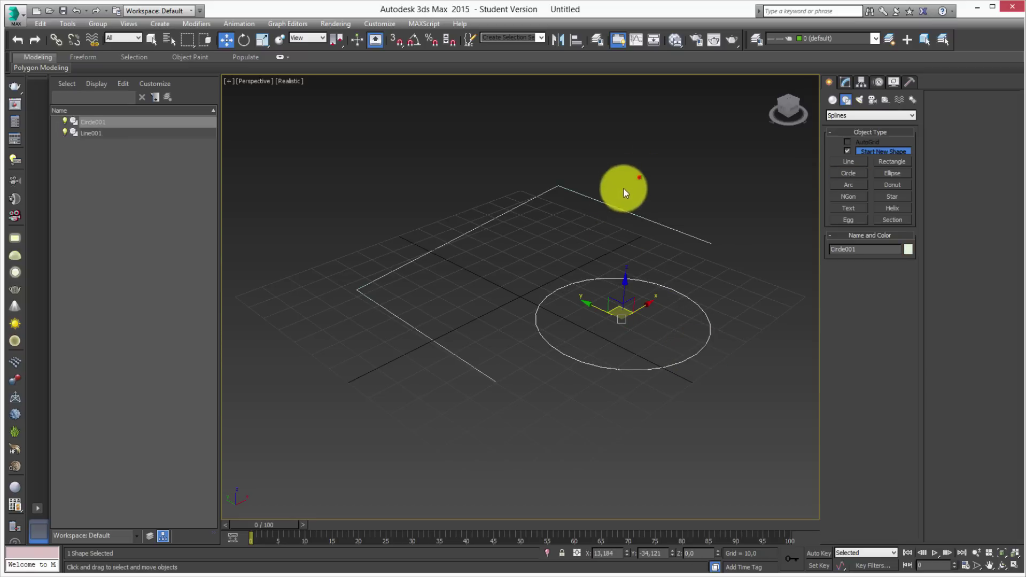
pyautogui.rightClick(639, 177)
# Step: Attach the circle to Line001 so they form one shape
pyautogui.click(844, 83)
pyautogui.click(949, 156)
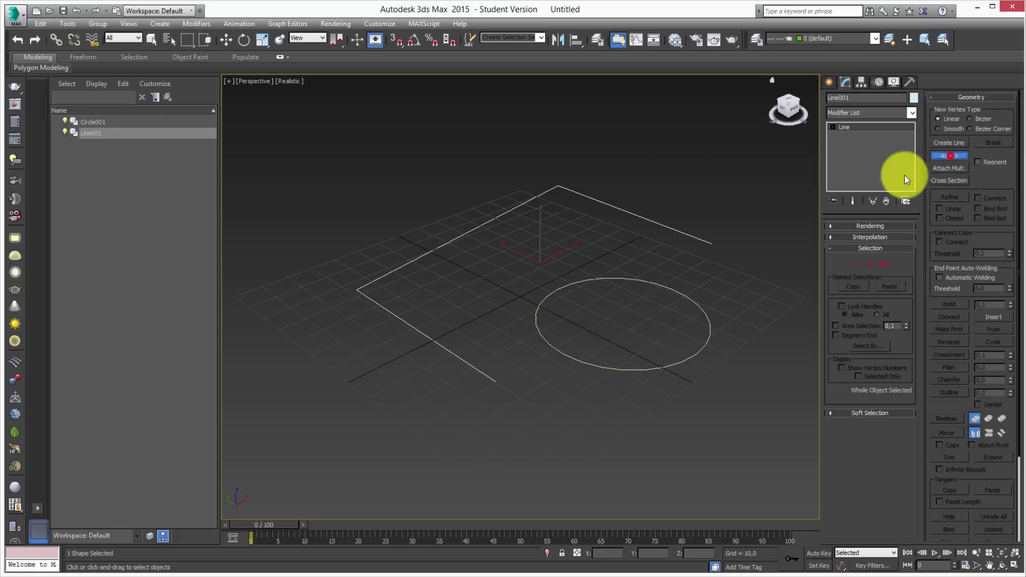
pyautogui.click(670, 289)
pyautogui.rightClick(653, 204)
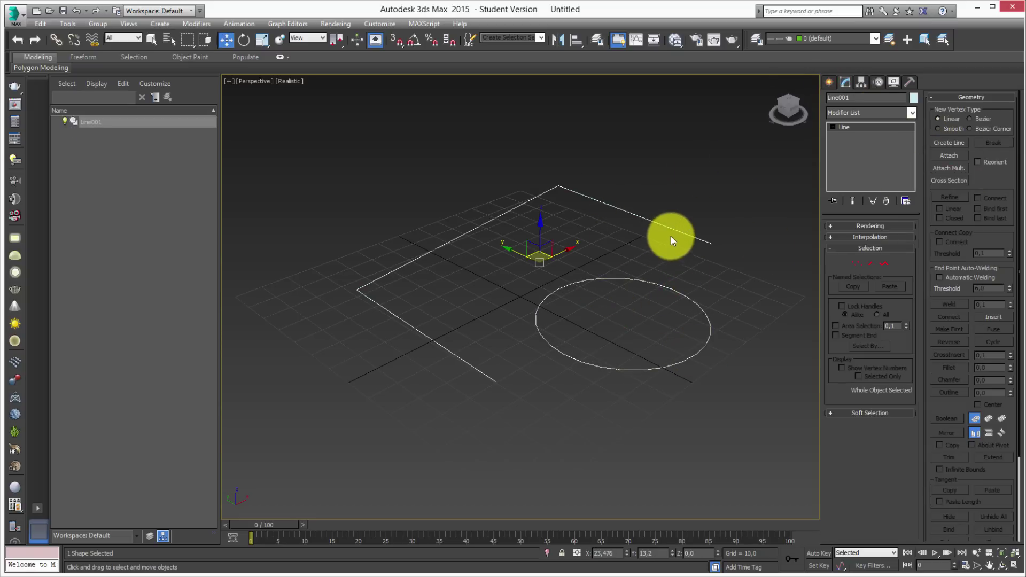
pyautogui.click(884, 264)
pyautogui.click(689, 307)
pyautogui.moveTo(687, 200); pyautogui.dragTo(669, 254)
pyautogui.moveTo(730, 289); pyautogui.dragTo(678, 321)
pyautogui.moveTo(683, 195); pyautogui.dragTo(643, 248)
pyautogui.moveTo(768, 308); pyautogui.dragTo(697, 329)
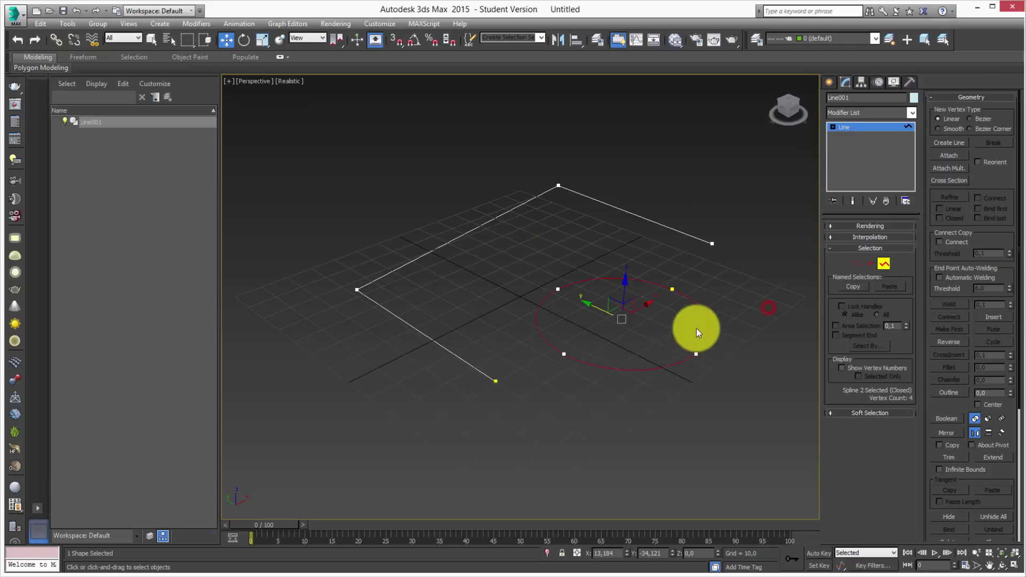
pyautogui.moveTo(641, 238); pyautogui.dragTo(641, 241)
pyautogui.click(707, 320)
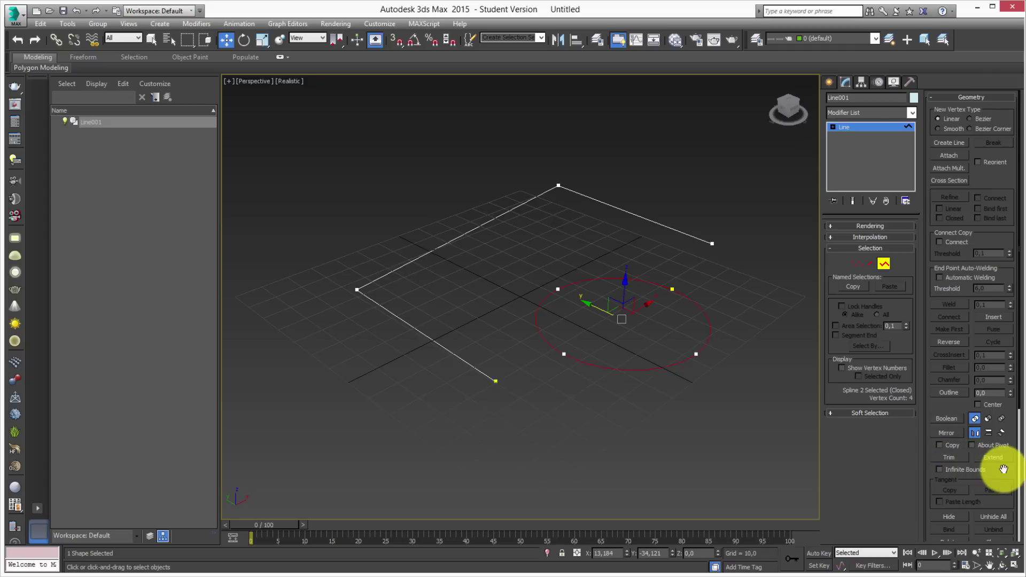
pyautogui.moveTo(1004, 470); pyautogui.dragTo(996, 394)
pyautogui.click(950, 442)
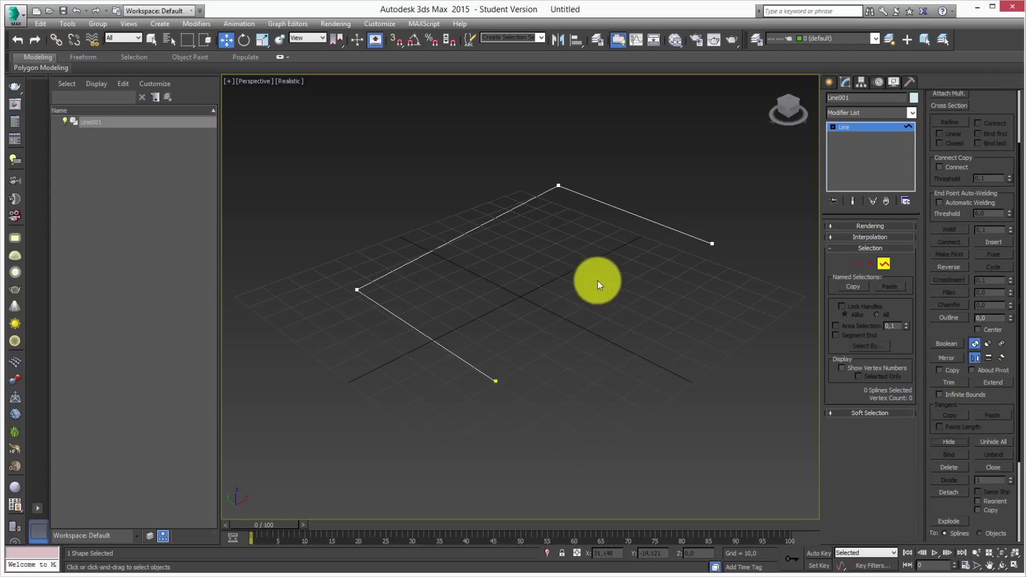
pyautogui.click(987, 441)
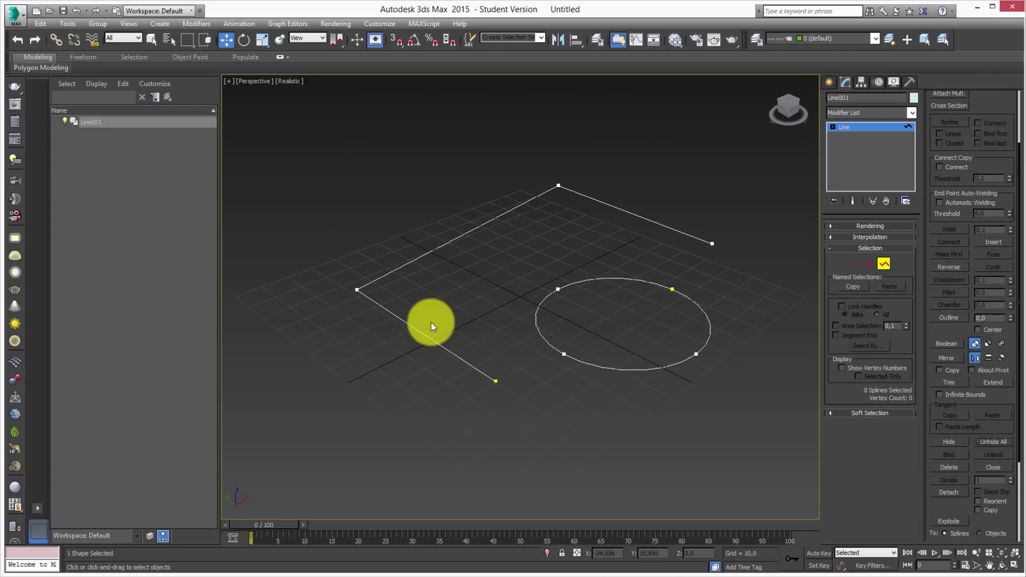
pyautogui.click(855, 127)
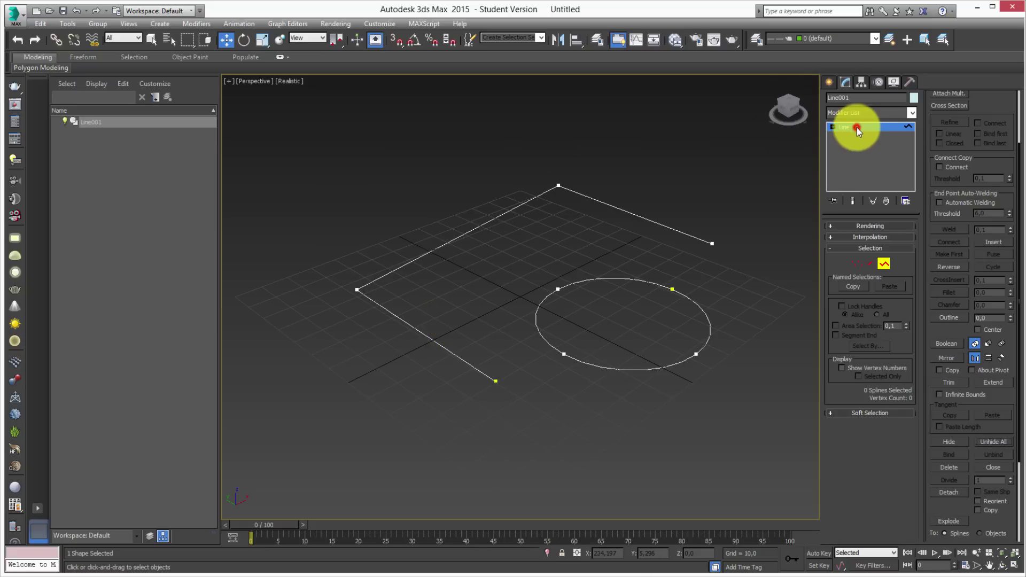
pyautogui.click(627, 169)
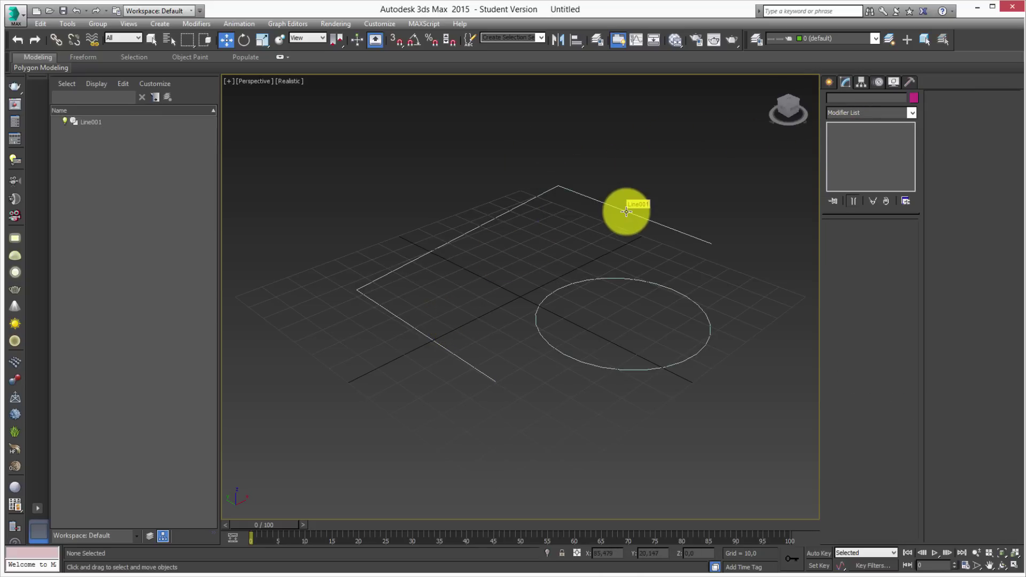
# Step: Hide the Line001 shape, then undo to bring it back
pyautogui.click(627, 212)
pyautogui.rightClick(642, 133)
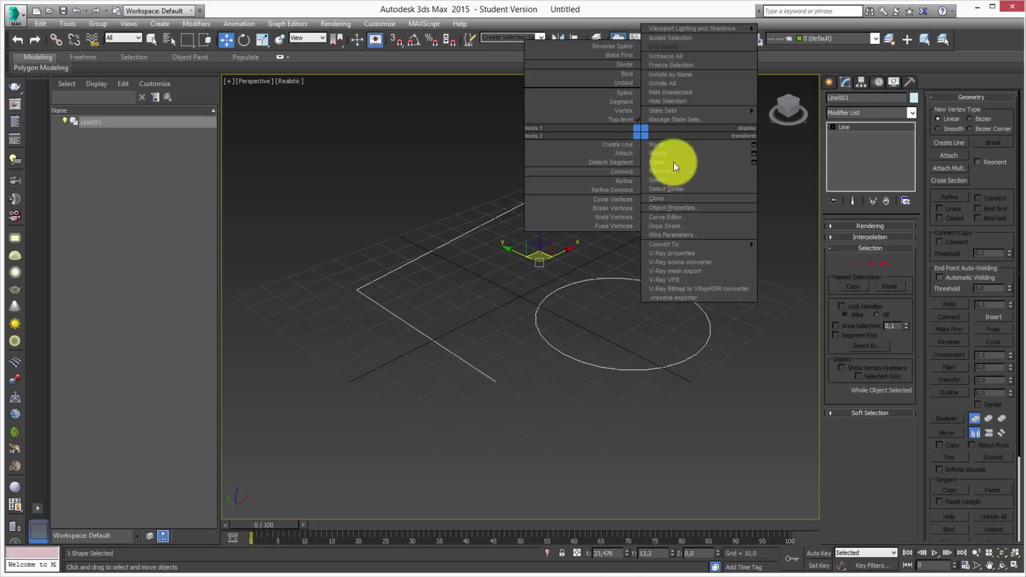
pyautogui.click(679, 101)
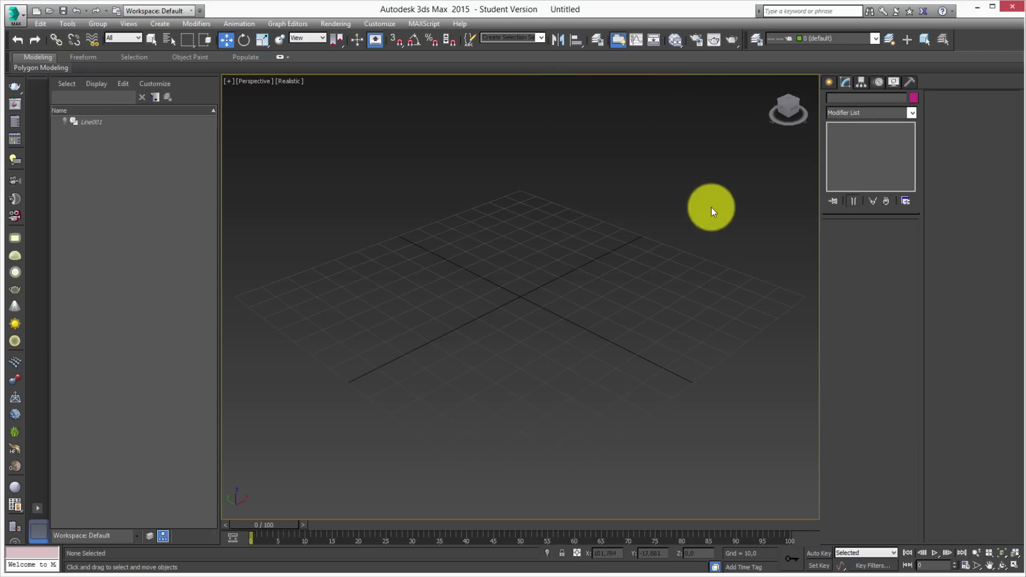
pyautogui.hotkey('ctrl', 'z')
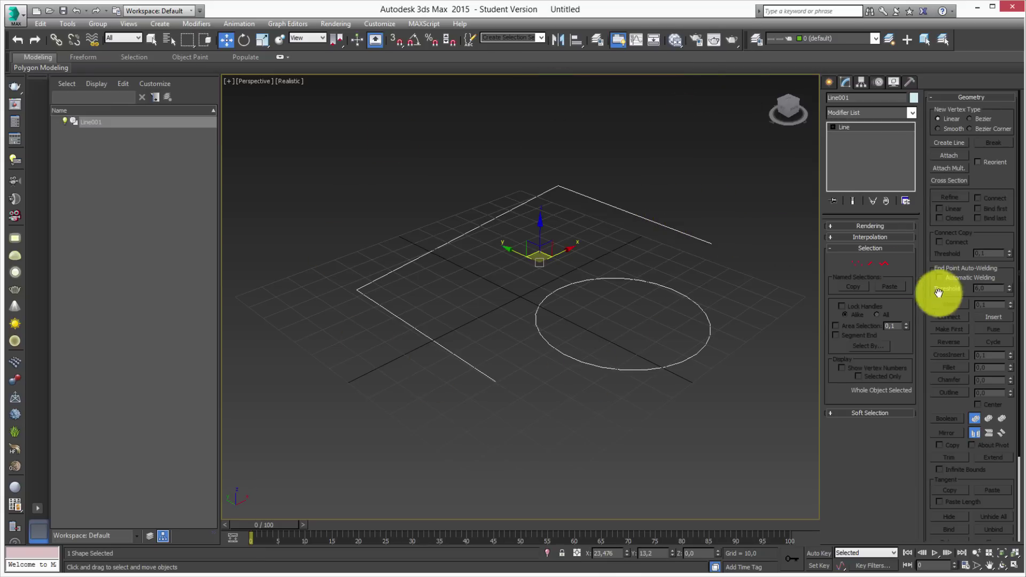
# Step: Delete and restore the circle spline, then close the line spline into a four-vertex loop
pyautogui.click(885, 264)
pyautogui.click(707, 313)
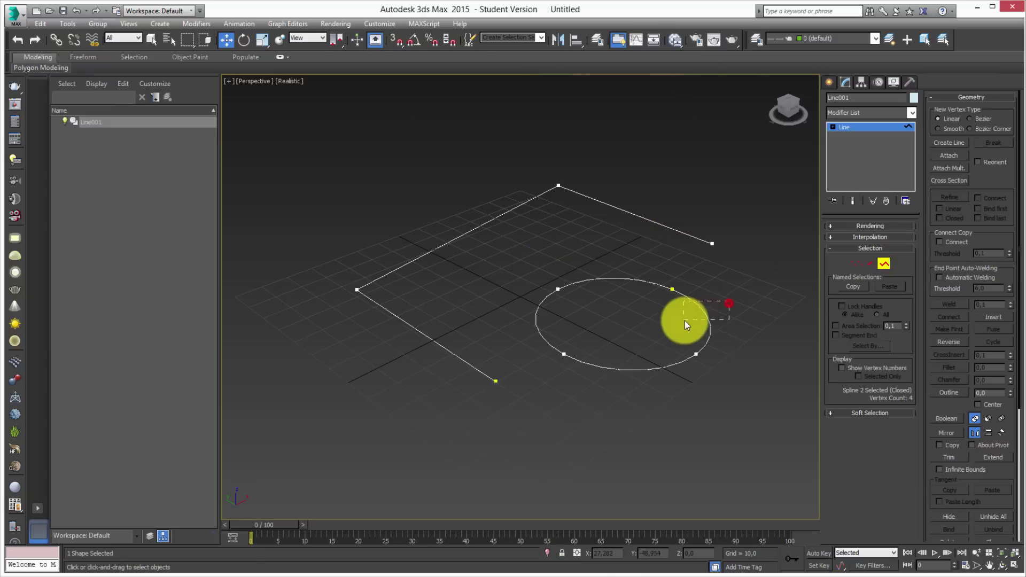
pyautogui.moveTo(973, 474); pyautogui.dragTo(948, 380)
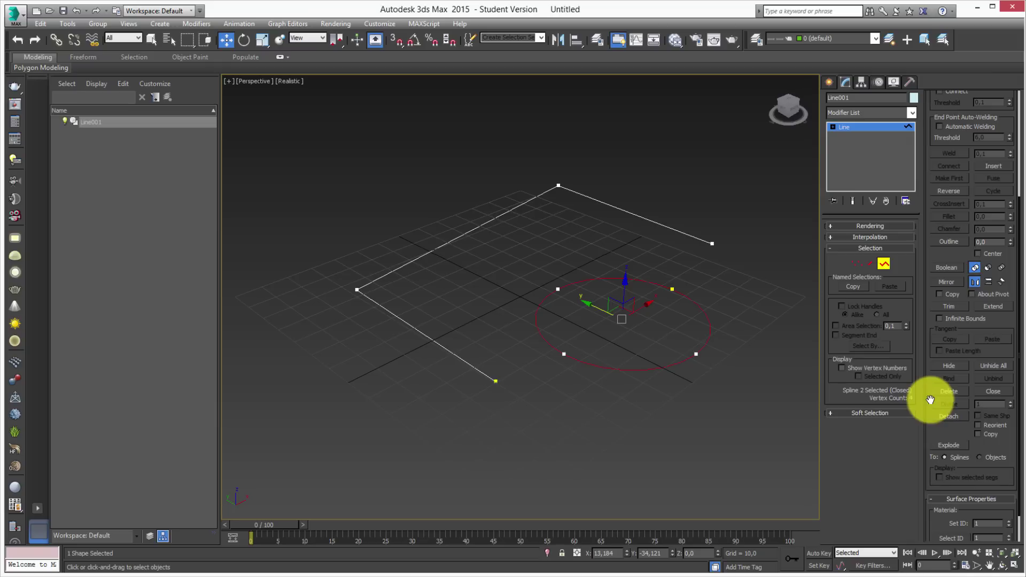
pyautogui.click(949, 391)
pyautogui.hotkey('ctrl', 'z')
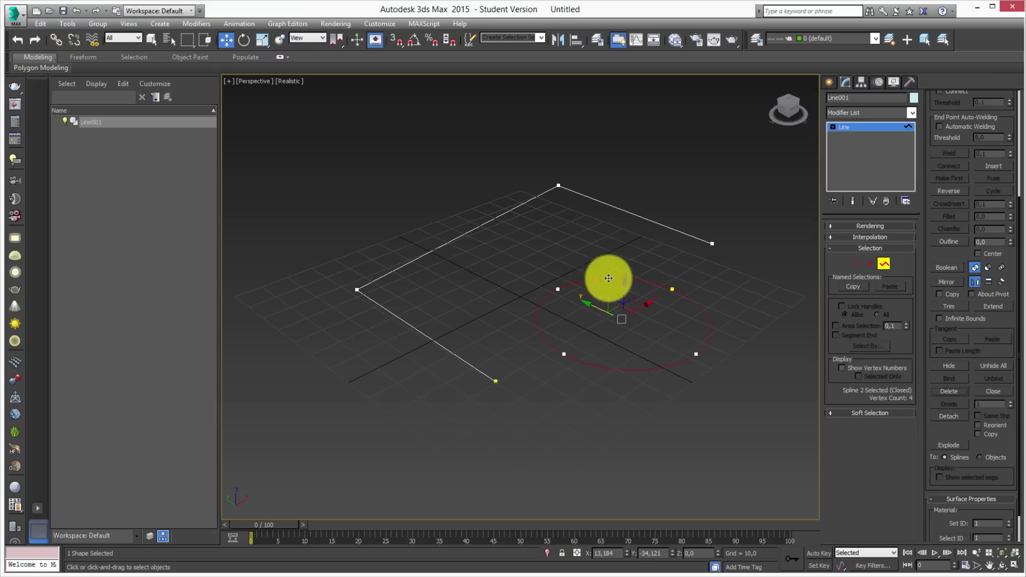
pyautogui.click(636, 216)
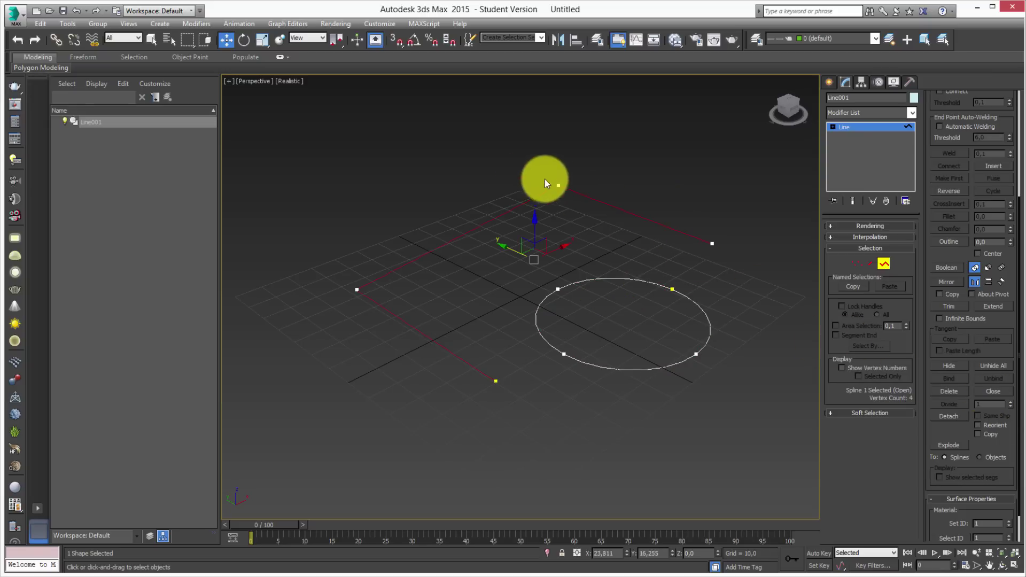
pyautogui.click(993, 392)
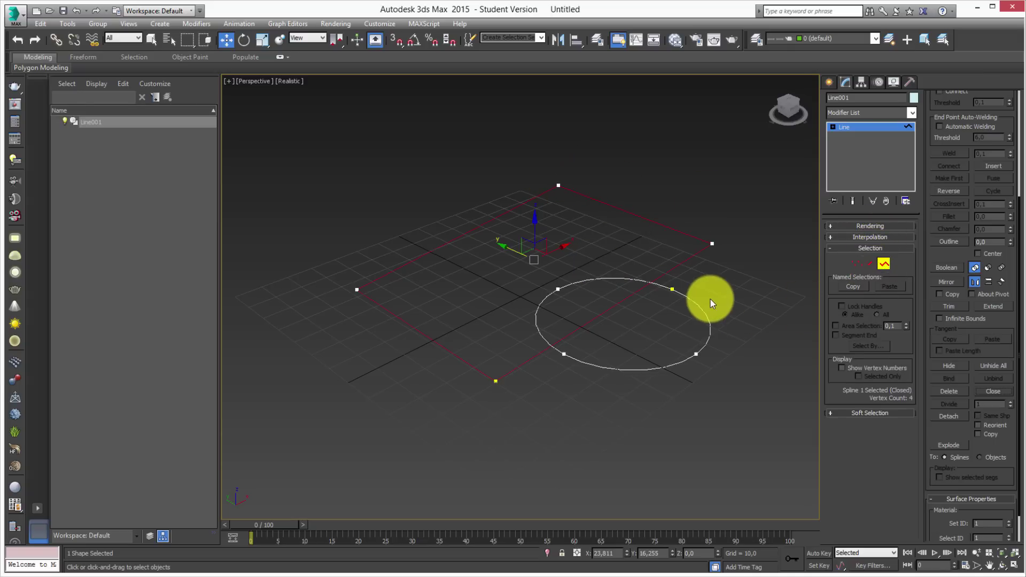
# Step: Box-select the line spline at Spline level and explode it into separate segment splines
pyautogui.click(870, 263)
pyautogui.click(622, 303)
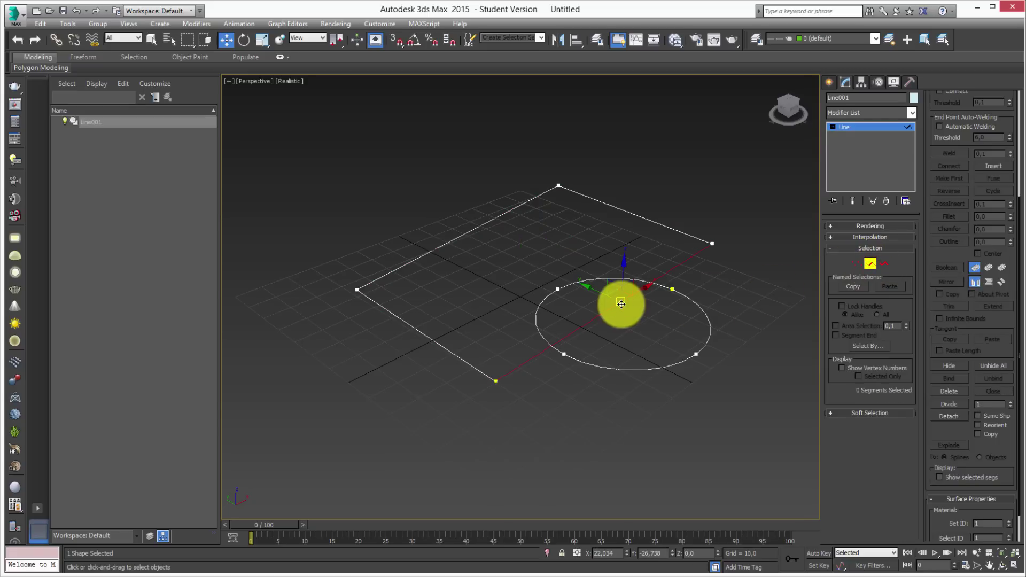
pyautogui.click(613, 302)
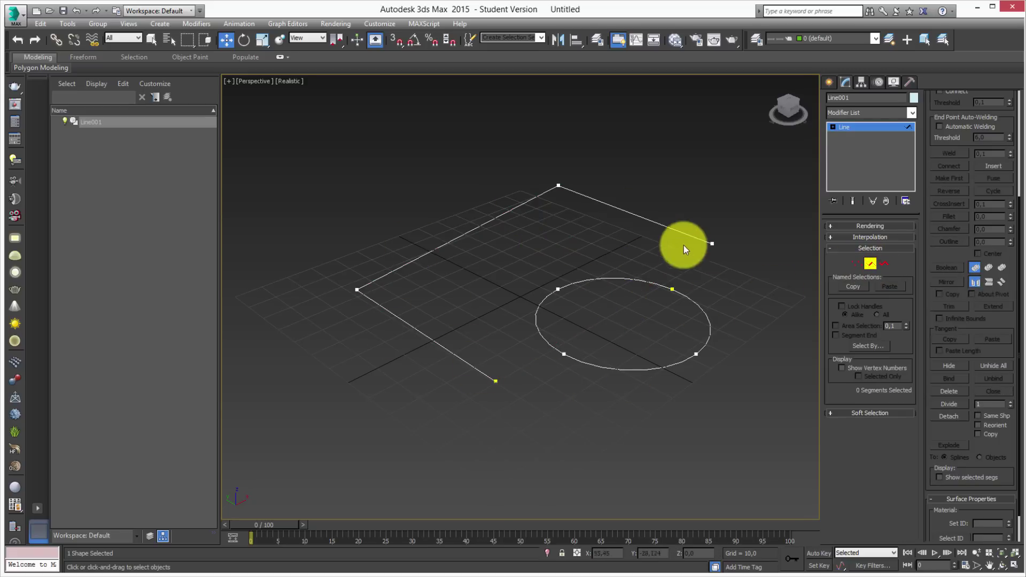
pyautogui.click(883, 263)
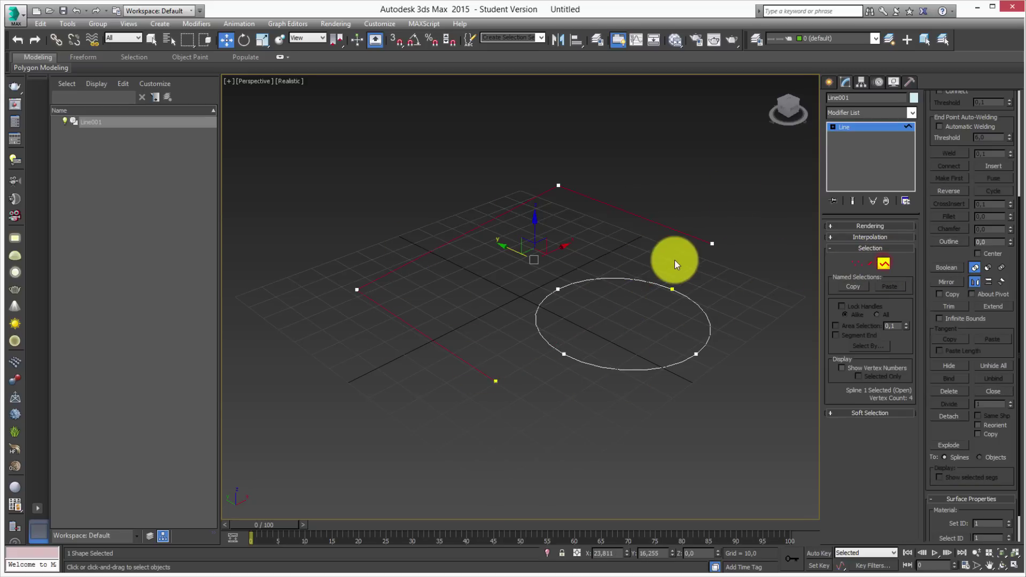
pyautogui.moveTo(945, 438); pyautogui.dragTo(946, 384)
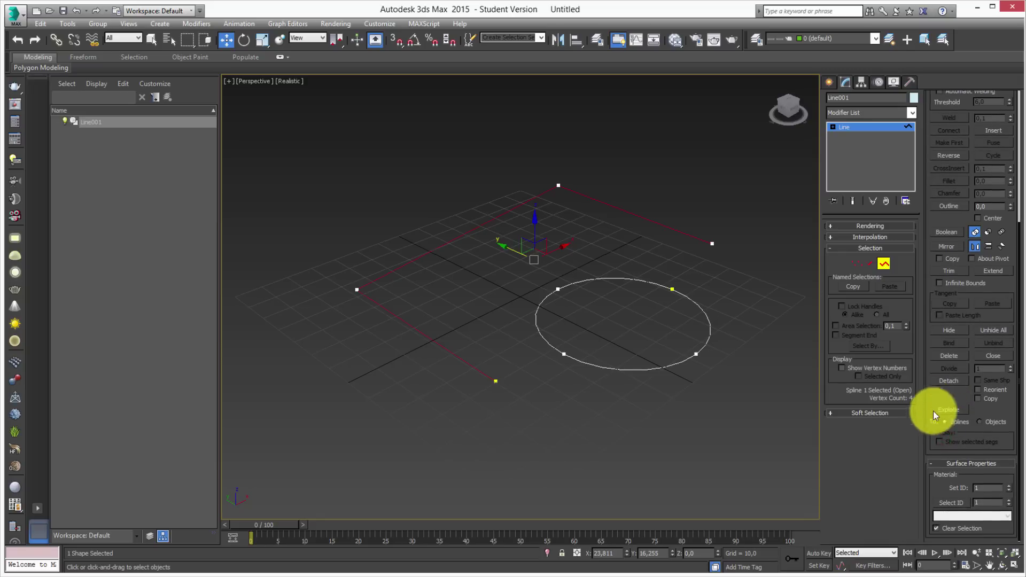
pyautogui.moveTo(695, 187); pyautogui.dragTo(640, 232)
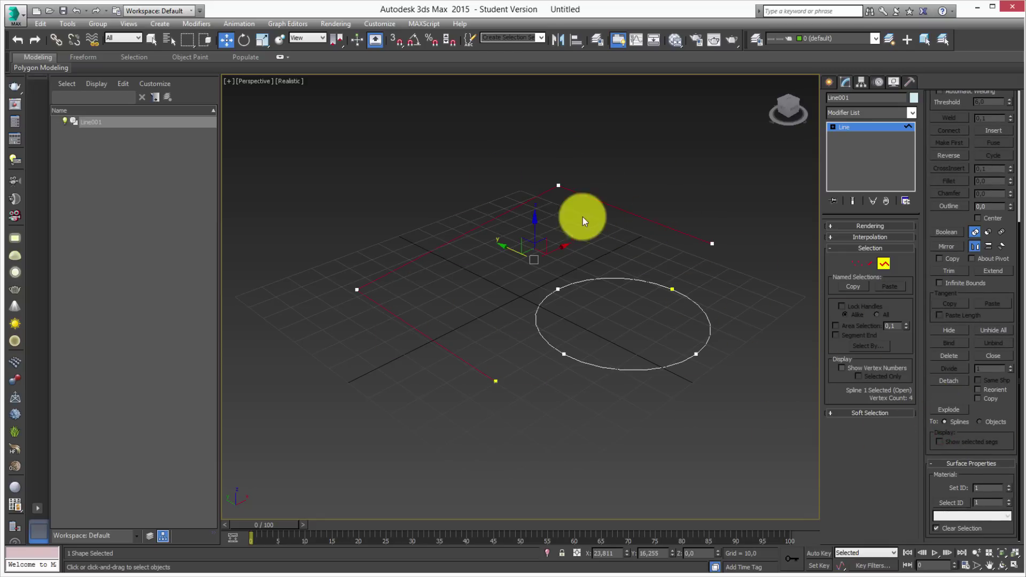
pyautogui.click(952, 410)
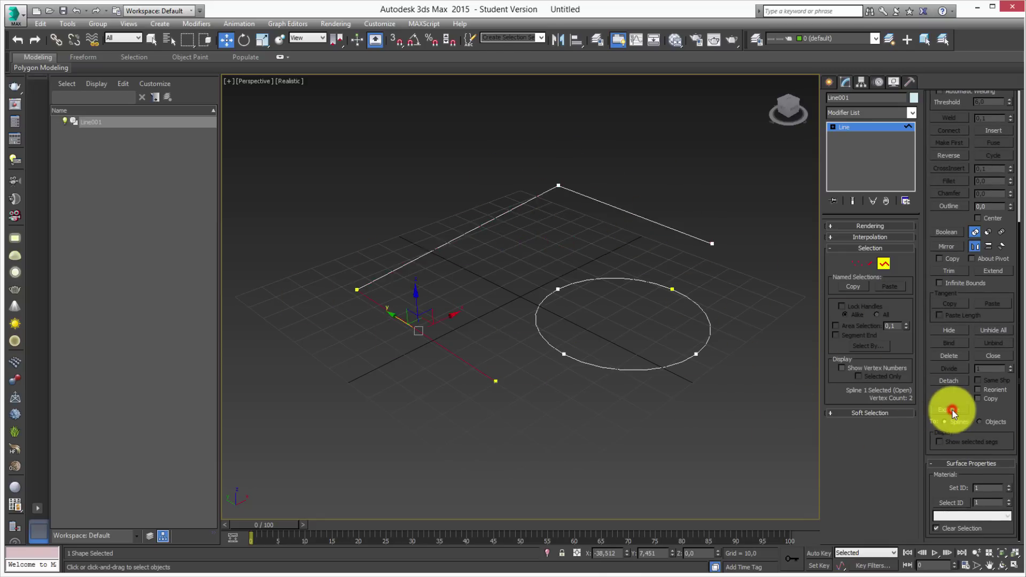
# Step: At Vertex level, move the top and left corner vertices, then undo the moves
pyautogui.press('1')
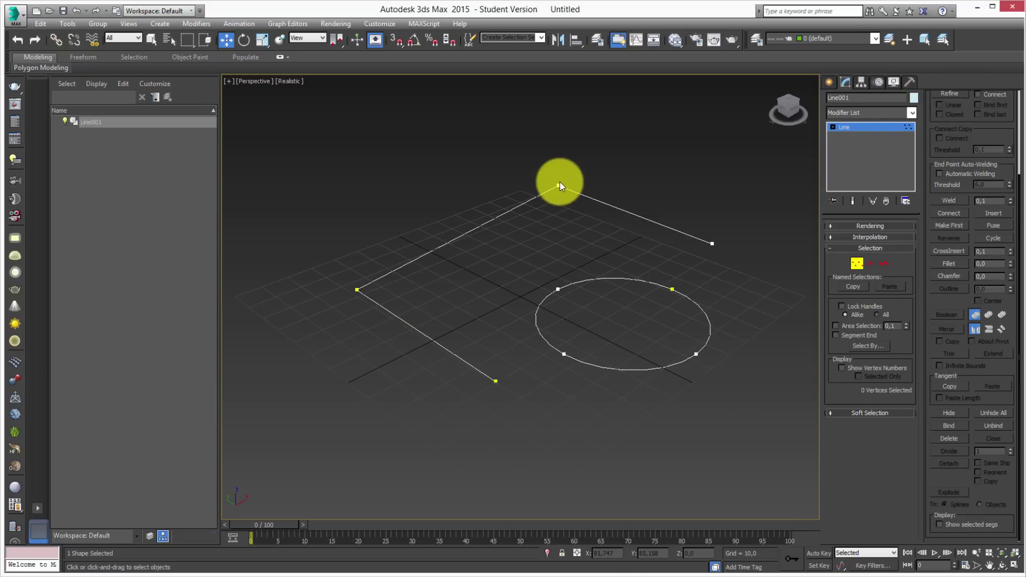
pyautogui.click(559, 185)
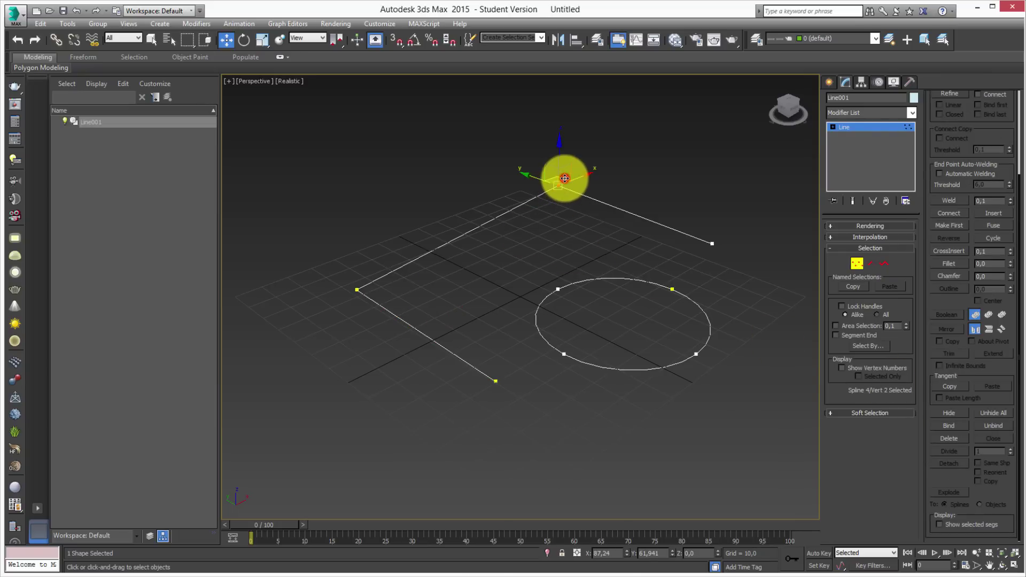
pyautogui.moveTo(565, 178); pyautogui.dragTo(537, 176)
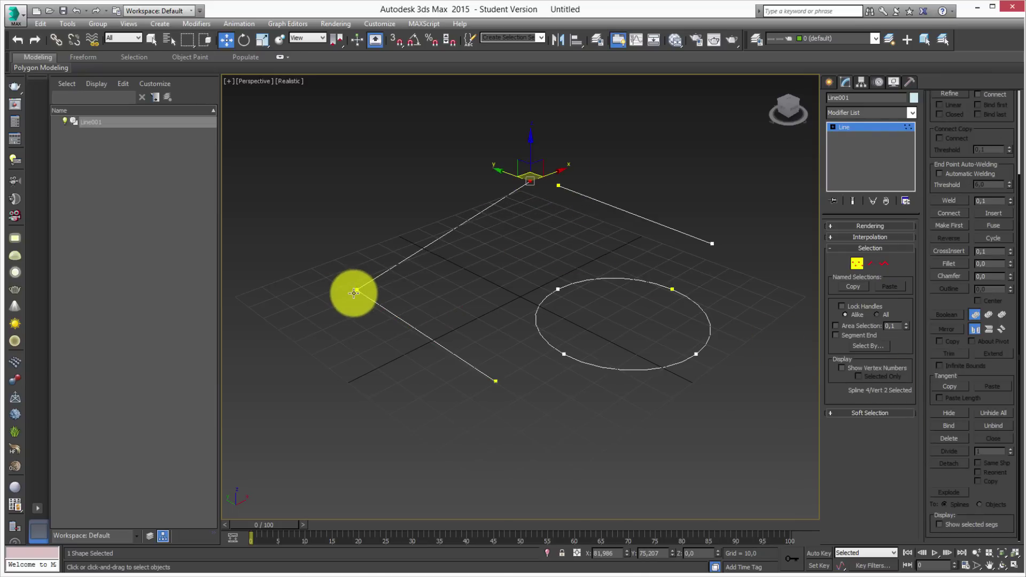
pyautogui.click(355, 291)
pyautogui.moveTo(355, 264); pyautogui.dragTo(351, 289)
pyautogui.click(329, 358)
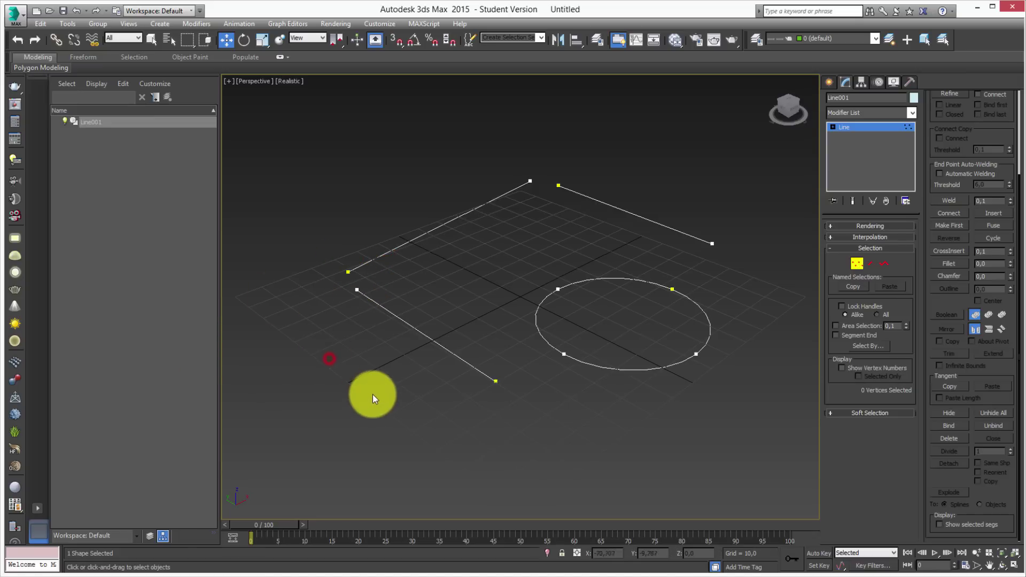
pyautogui.hotkey('ctrl', 'z')
pyautogui.hotkey('ctrl', 'z')
pyautogui.hotkey('ctrl', 'z')
pyautogui.hotkey('ctrl', 'z')
# Step: Select the overlapping top-corner vertices, first both then one, and clear the selection
pyautogui.moveTo(502, 168); pyautogui.dragTo(588, 206)
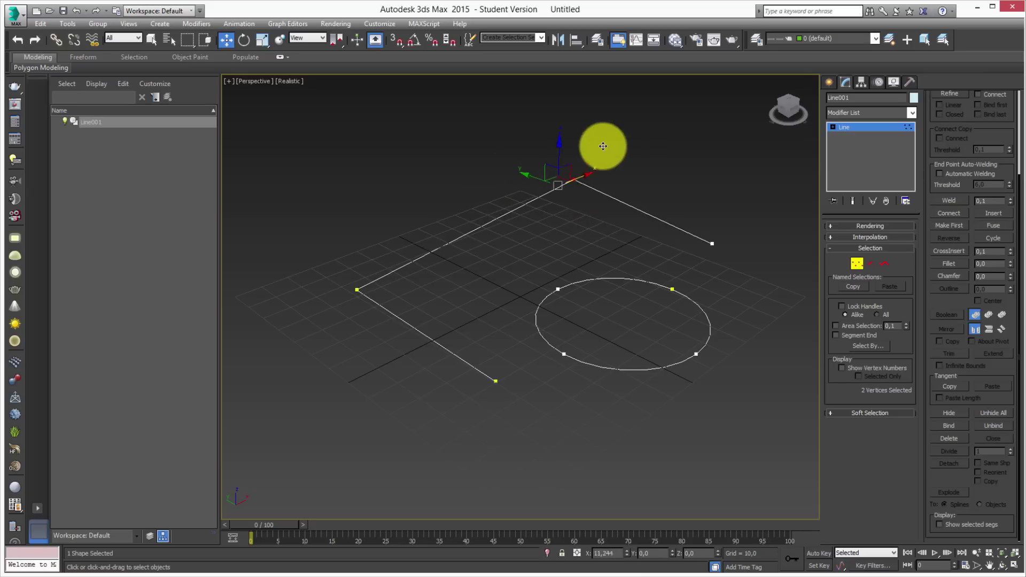
pyautogui.click(567, 213)
pyautogui.click(558, 185)
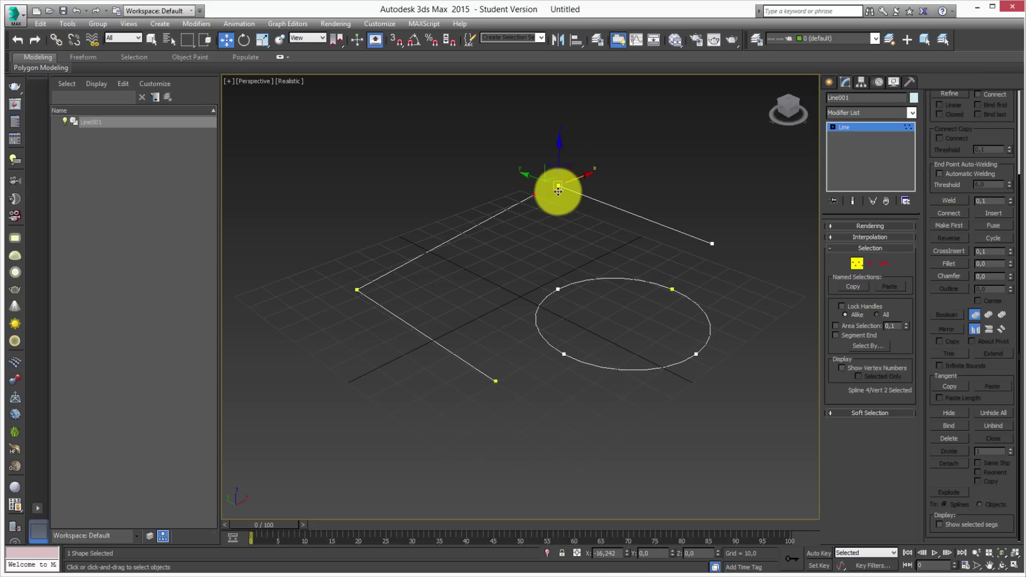
pyautogui.click(556, 222)
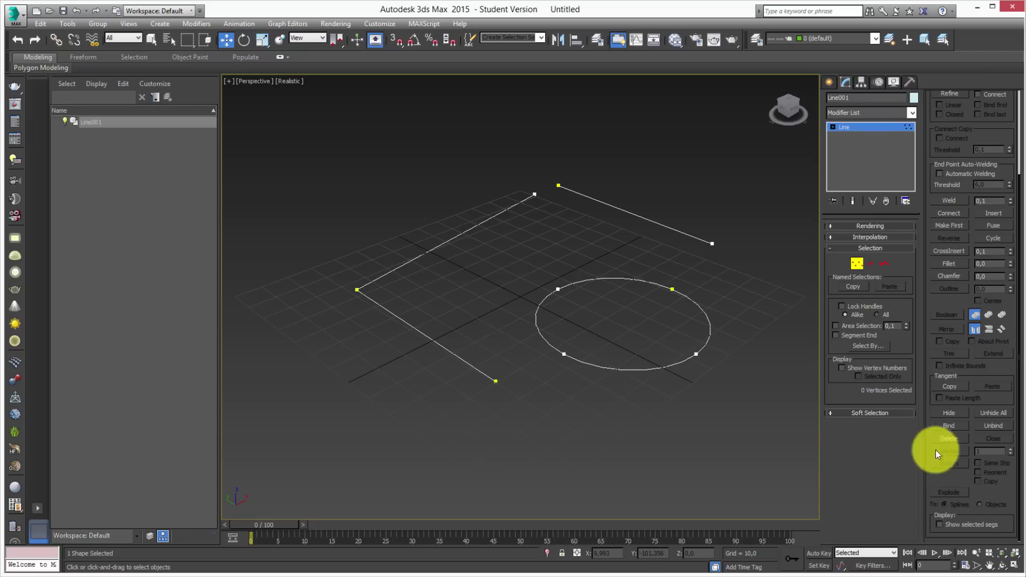
# Step: Divide the upper-right segment with a divide count of 10
pyautogui.click(867, 264)
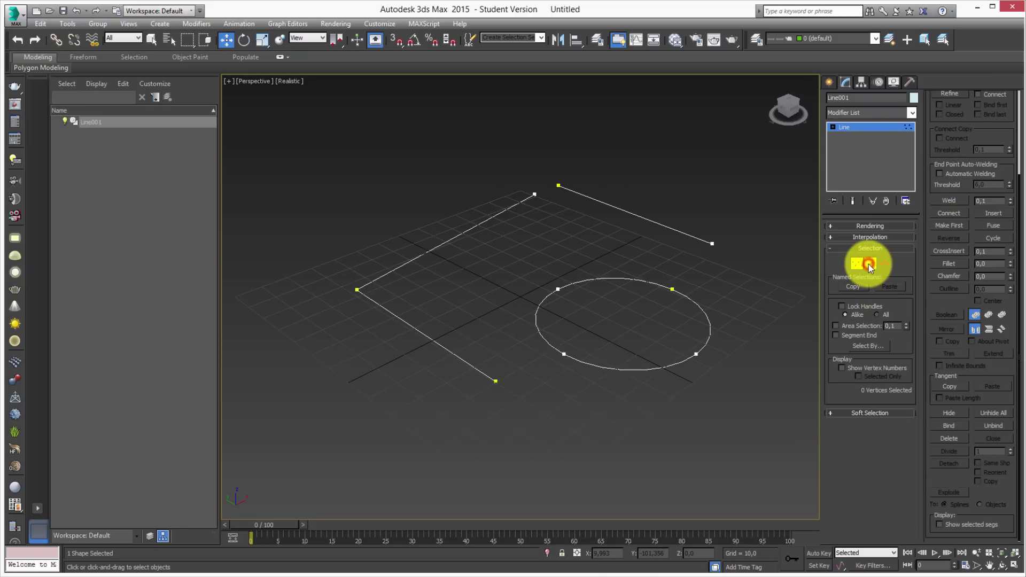
pyautogui.click(643, 218)
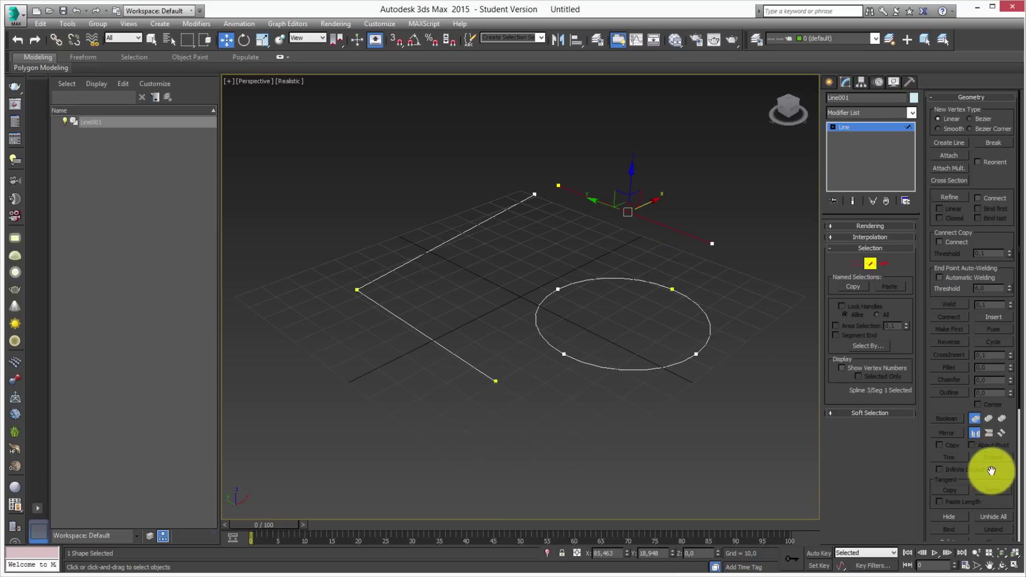
pyautogui.moveTo(986, 470); pyautogui.dragTo(989, 320)
pyautogui.write('0')
pyautogui.click(956, 402)
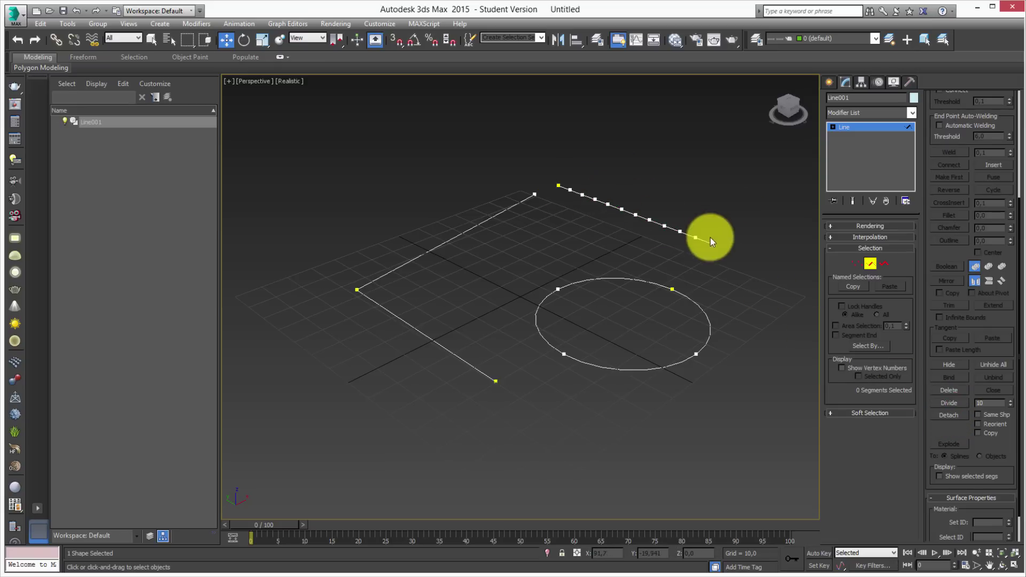
pyautogui.moveTo(701, 249); pyautogui.dragTo(666, 286, button='middle')
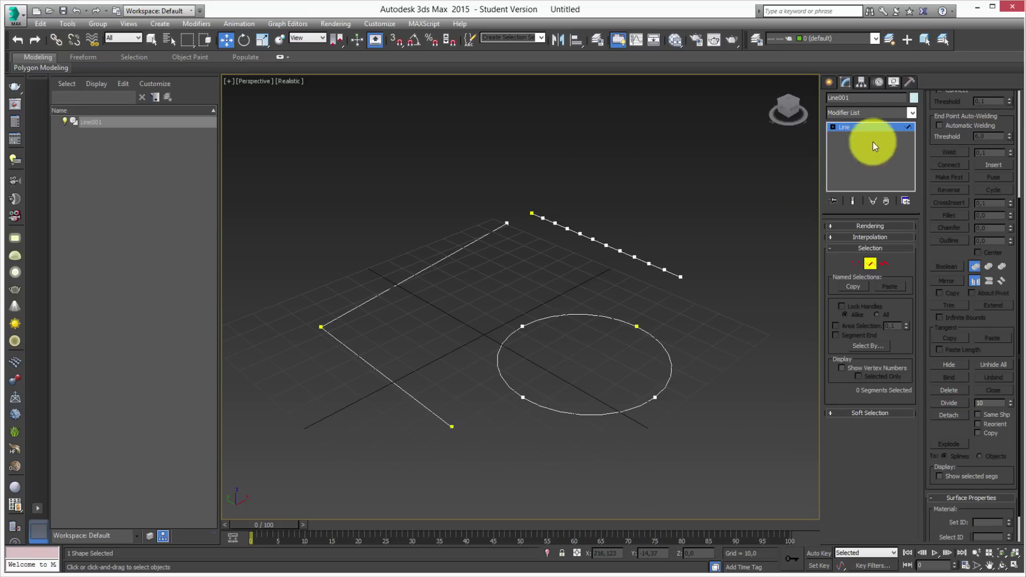
# Step: Pull a vertex near the divided segment's end down-left, kinking its tail
pyautogui.click(857, 263)
pyautogui.moveTo(663, 267); pyautogui.dragTo(653, 277)
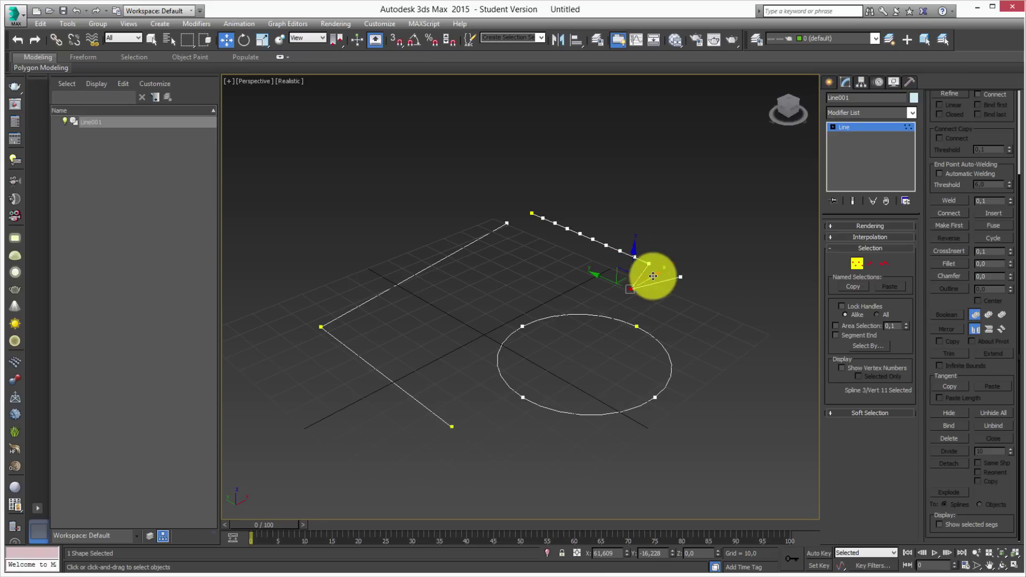
pyautogui.click(663, 201)
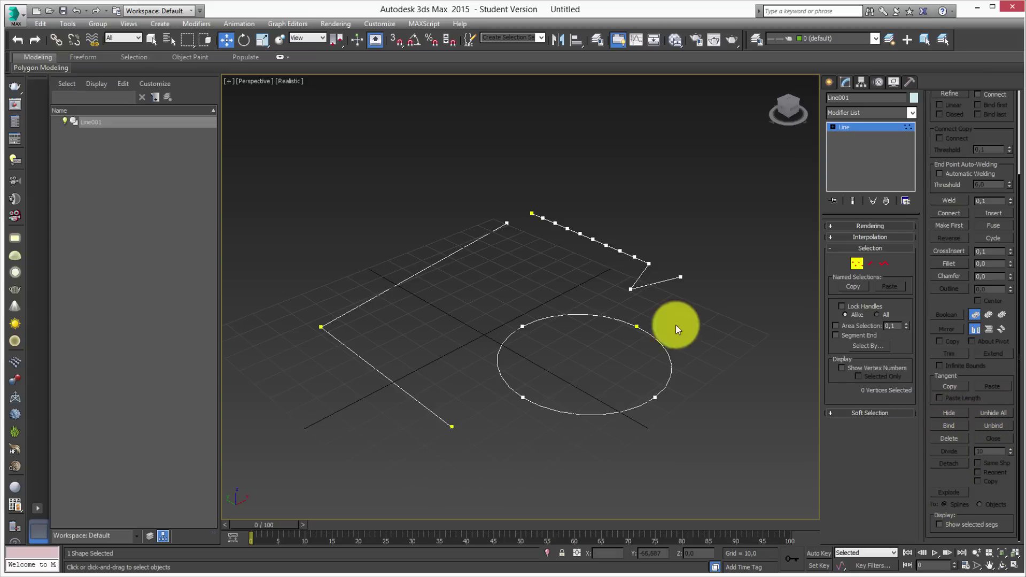
pyautogui.moveTo(602, 316); pyautogui.dragTo(559, 275, button='middle')
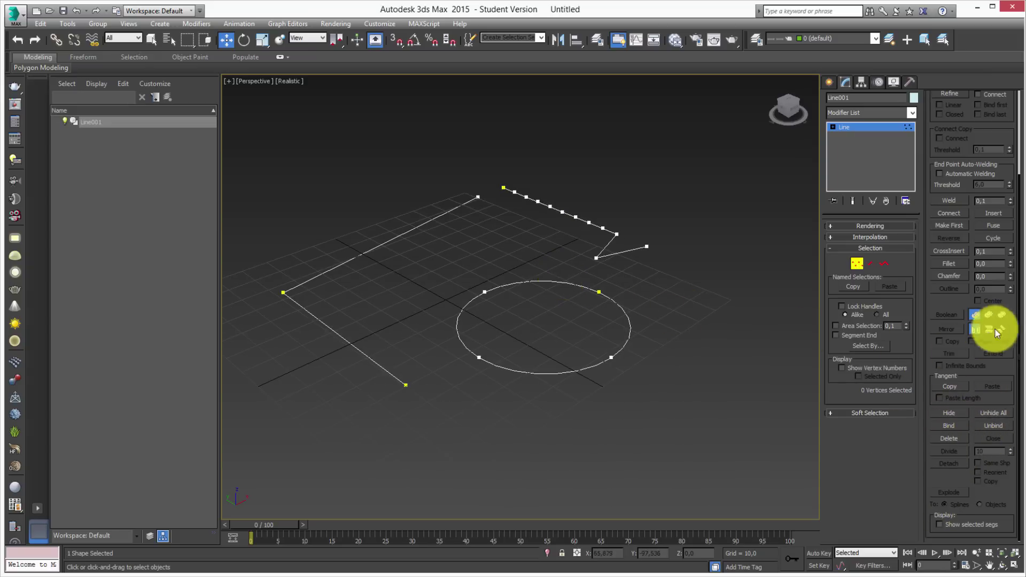
pyautogui.click(1002, 374)
pyautogui.moveTo(1001, 324); pyautogui.dragTo(991, 308)
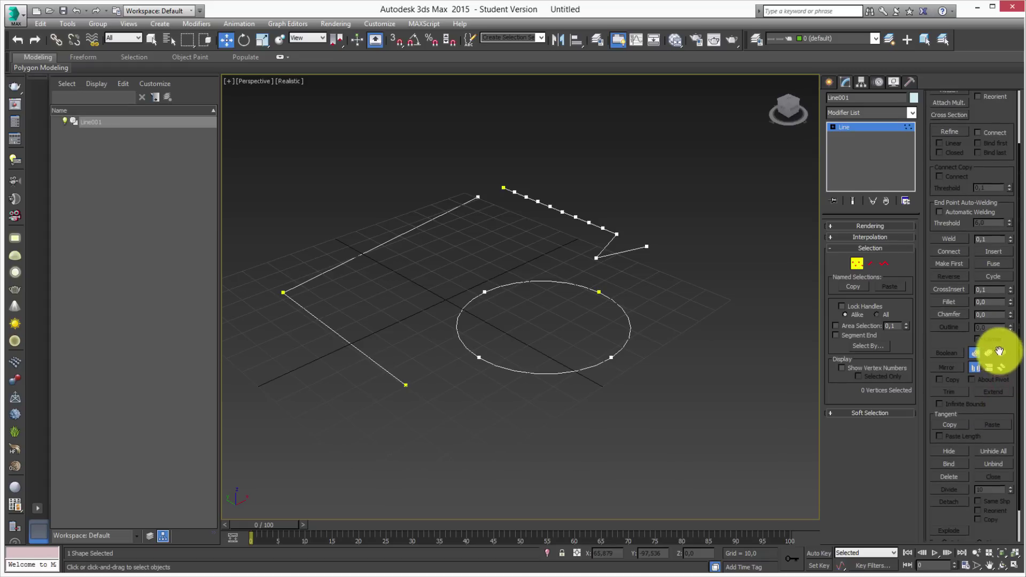